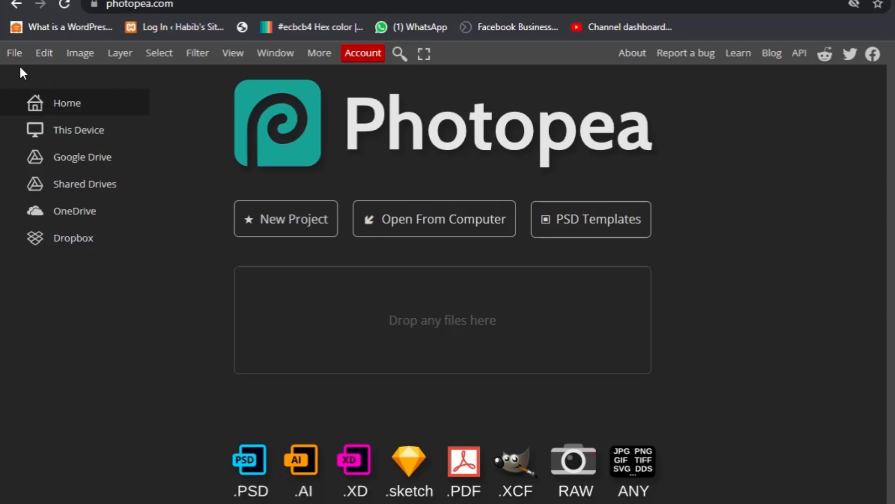
{"action": "left_click", "coordinate": [15, 53]}
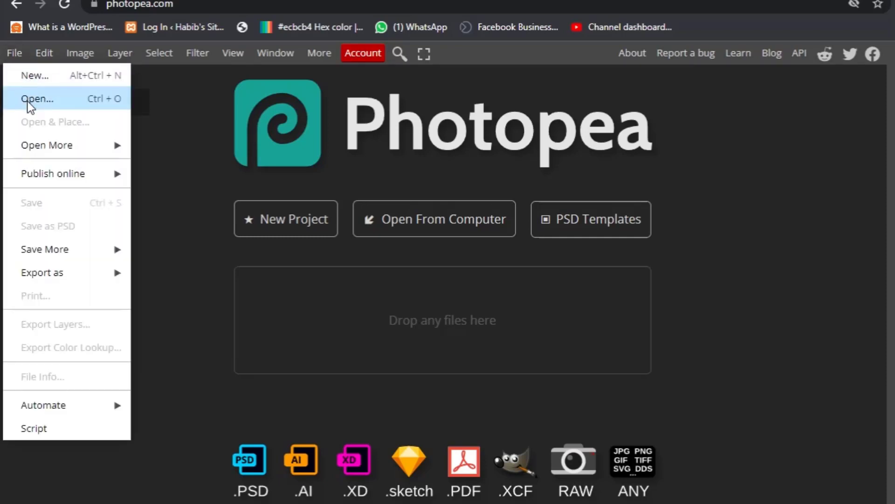
{"action": "left_click", "coordinate": [28, 104]}
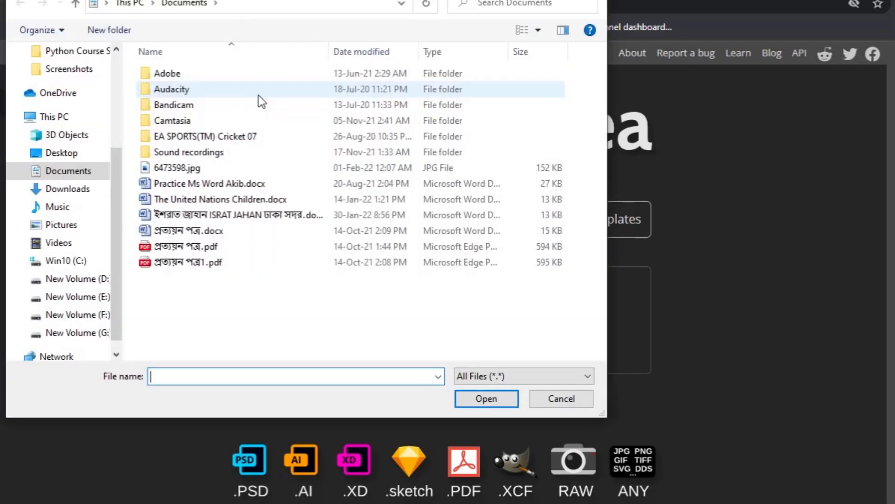
{"action": "key", "text": "Escape"}
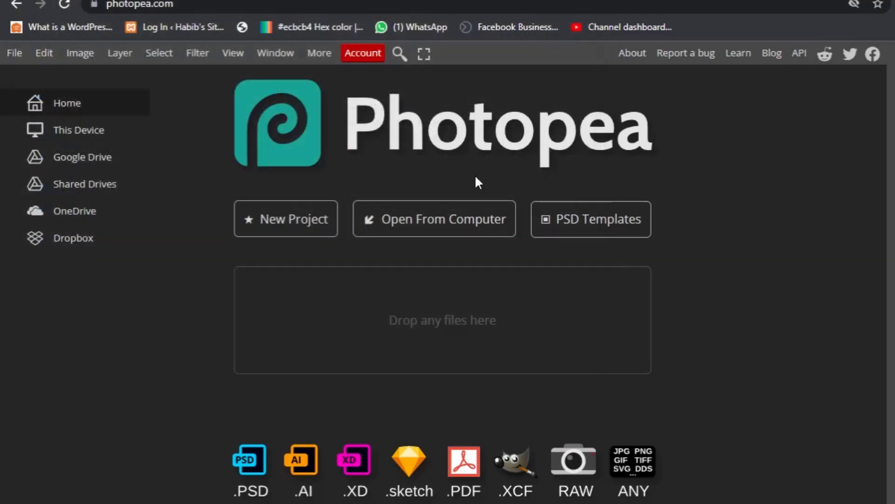
Step: Open pic-1.avif from the Class-6 folder as a new document in Photopea
{"action": "left_click", "coordinate": [388, 501]}
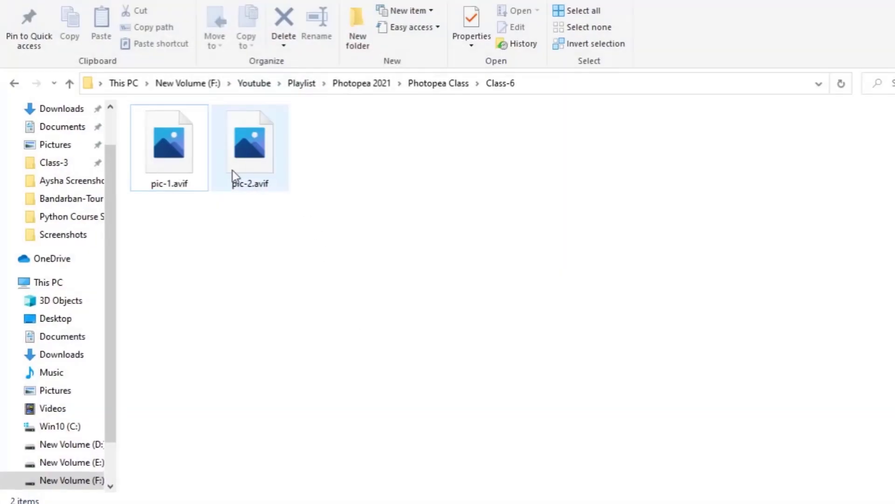
{"action": "left_click_drag", "start_coordinate": [178, 161], "coordinate": [428, 296]}
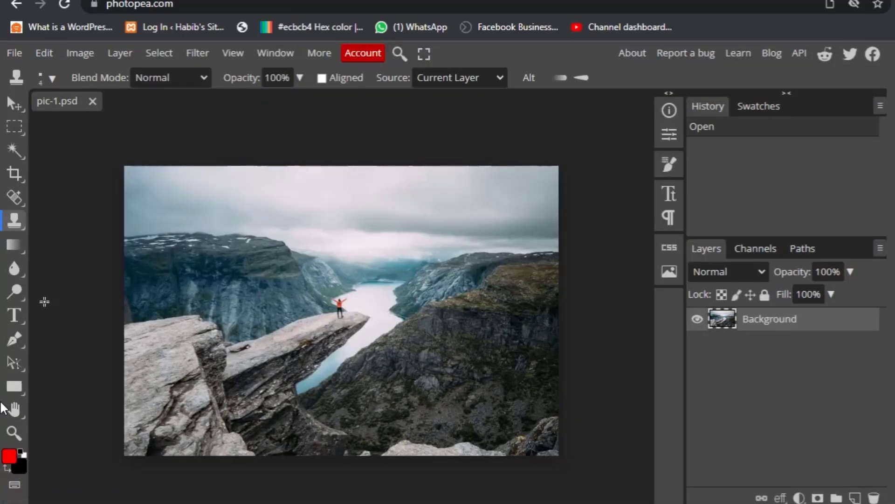
{"action": "scroll", "coordinate": [338, 278], "scroll_direction": "up", "scroll_amount": 3}
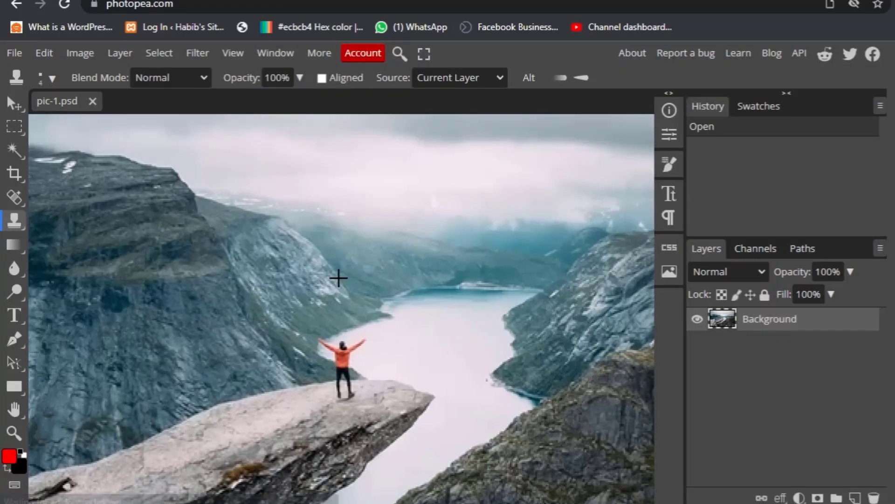
{"action": "scroll", "coordinate": [338, 278], "scroll_direction": "down", "scroll_amount": 5}
{"action": "scroll", "coordinate": [340, 280], "scroll_direction": "up", "scroll_amount": 2}
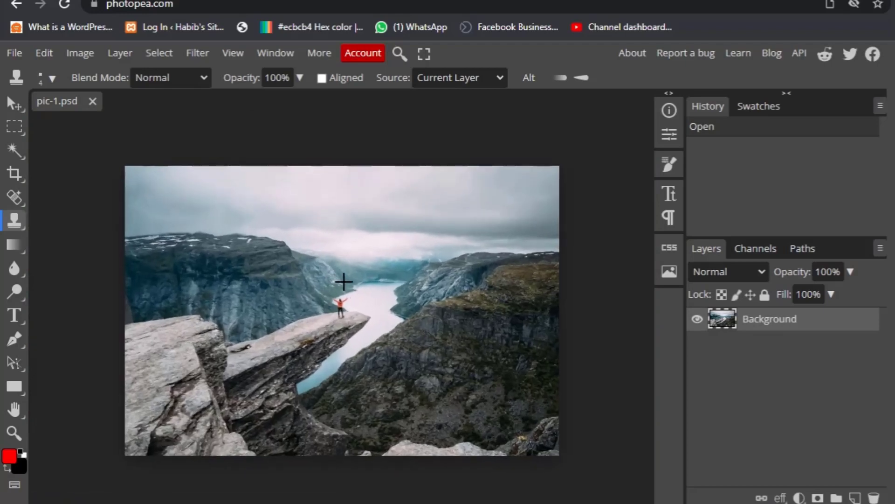
{"action": "scroll", "coordinate": [361, 298], "scroll_direction": "up", "scroll_amount": 2}
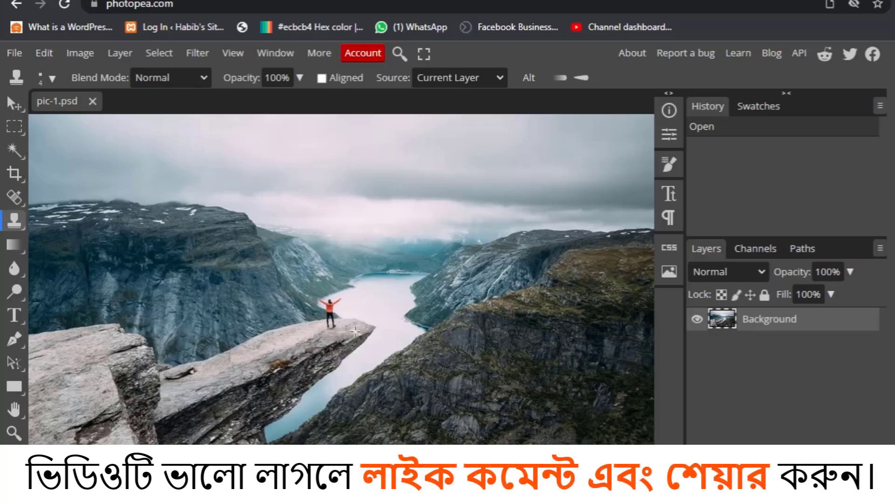
Step: Activate the Clone tool with its source set to Current Layer
{"action": "right_click", "coordinate": [19, 226]}
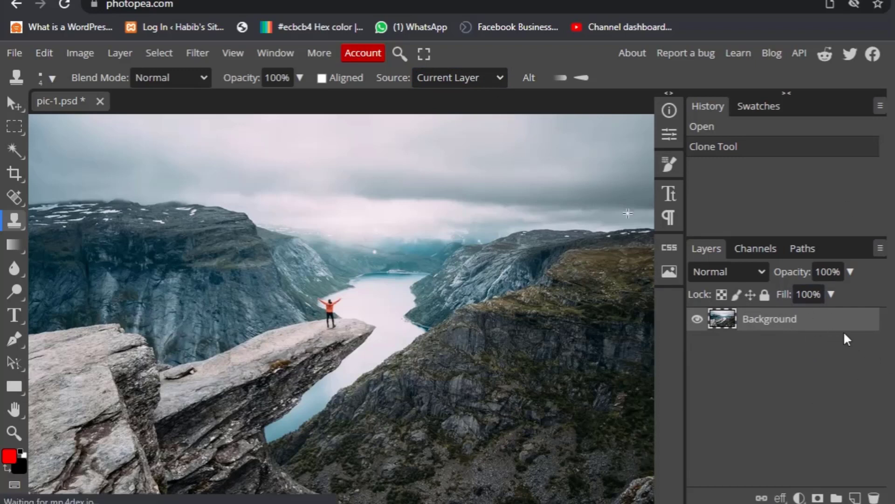
{"action": "left_click", "coordinate": [450, 78]}
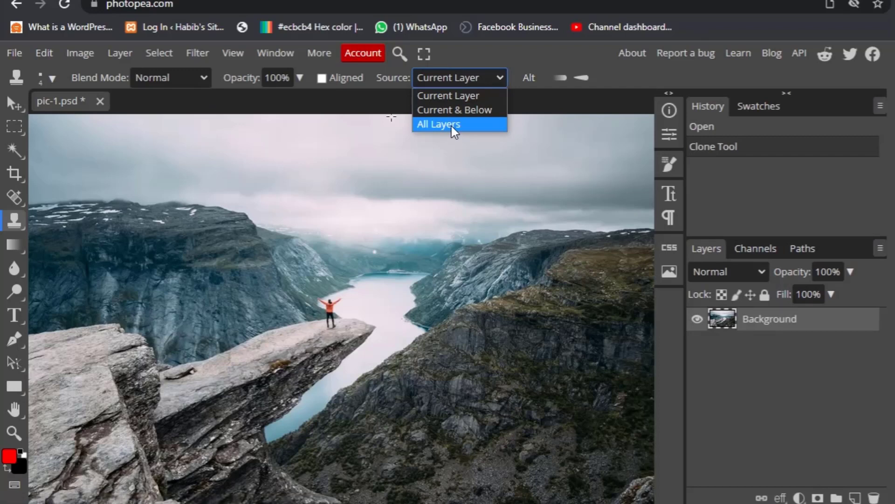
{"action": "left_click", "coordinate": [462, 101]}
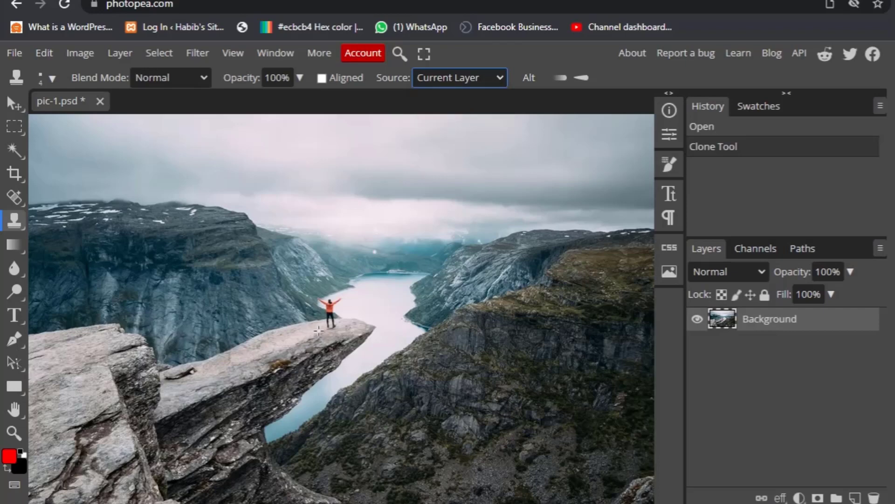
Step: Examine the person standing on the cliff ledge up close, moving around the image with the Hand tool
{"action": "scroll", "coordinate": [327, 325], "scroll_direction": "up", "scroll_amount": 2}
{"action": "scroll", "coordinate": [327, 325], "scroll_direction": "up", "scroll_amount": 1}
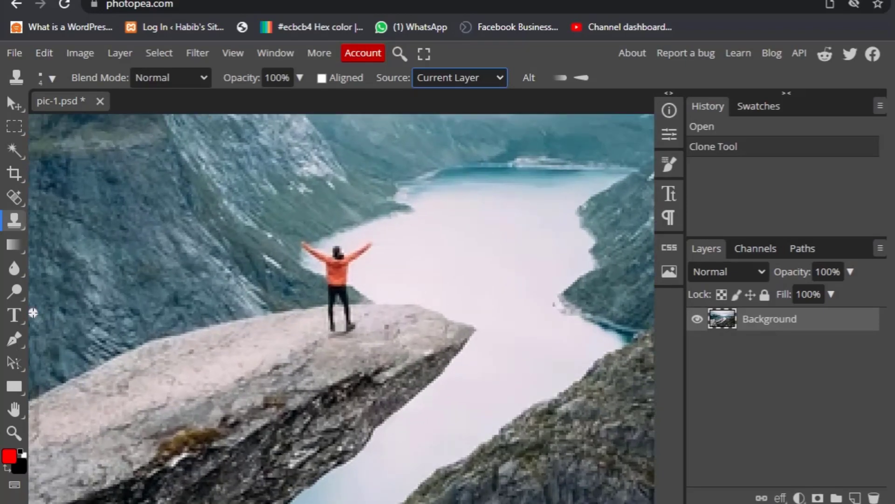
{"action": "left_click", "coordinate": [21, 404]}
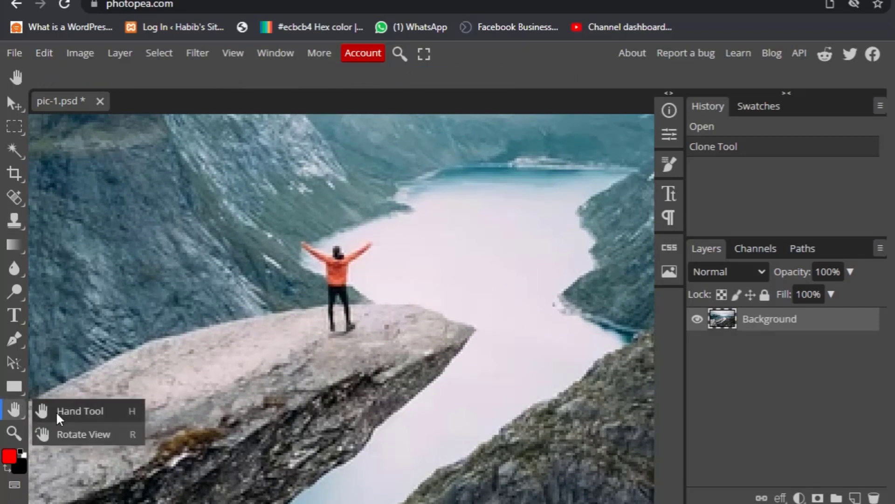
{"action": "left_click", "coordinate": [13, 411]}
{"action": "left_click", "coordinate": [13, 411]}
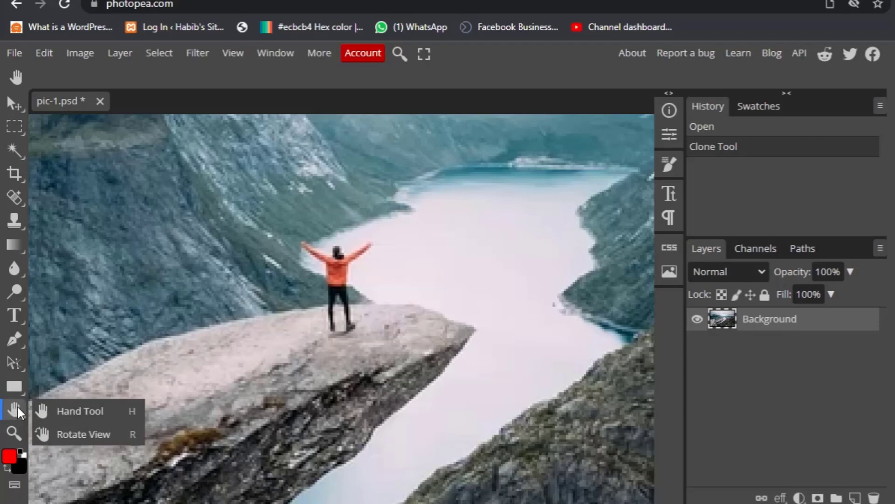
{"action": "left_click", "coordinate": [18, 406]}
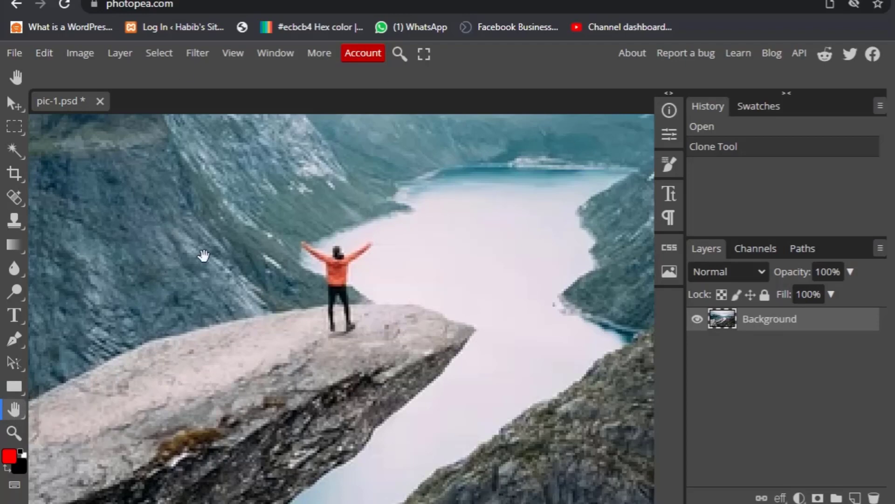
{"action": "scroll", "coordinate": [202, 256], "scroll_direction": "down", "scroll_amount": 5}
{"action": "scroll", "coordinate": [207, 259], "scroll_direction": "up", "scroll_amount": 5}
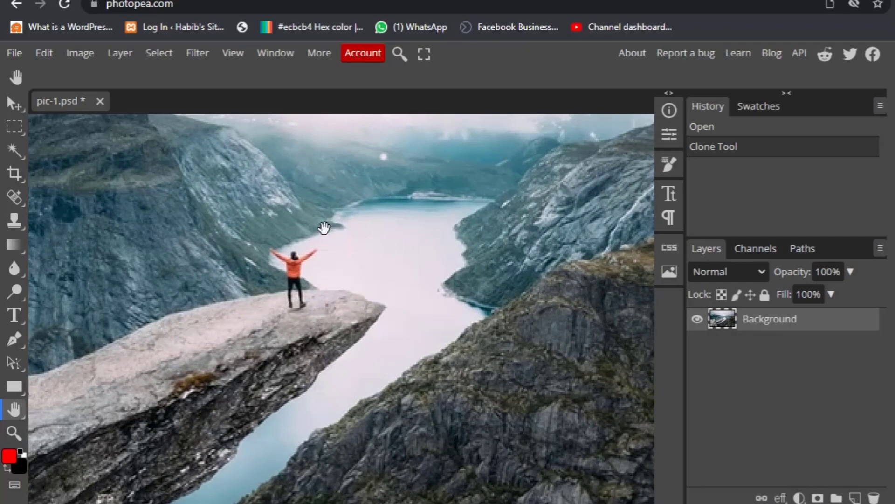
{"action": "left_click_drag", "start_coordinate": [326, 225], "coordinate": [404, 226]}
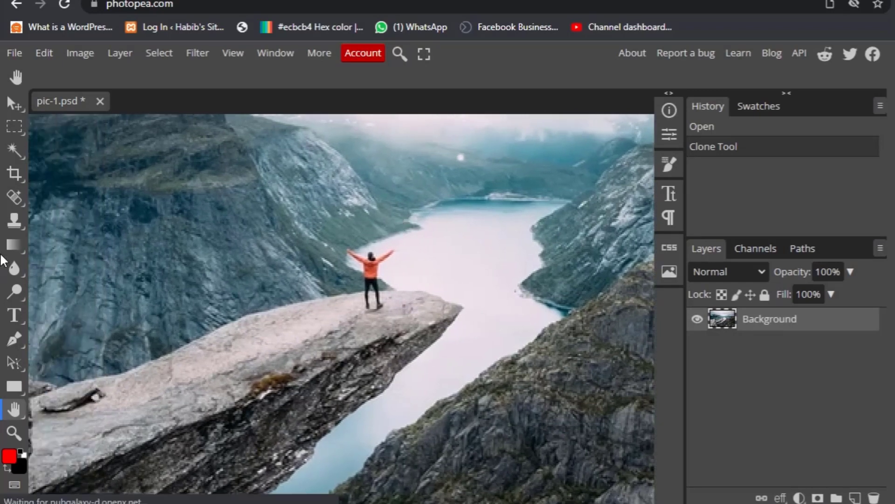
Step: Clone nearby rock texture over the person's feet and lower legs with the Clone tool
{"action": "left_click", "coordinate": [14, 219]}
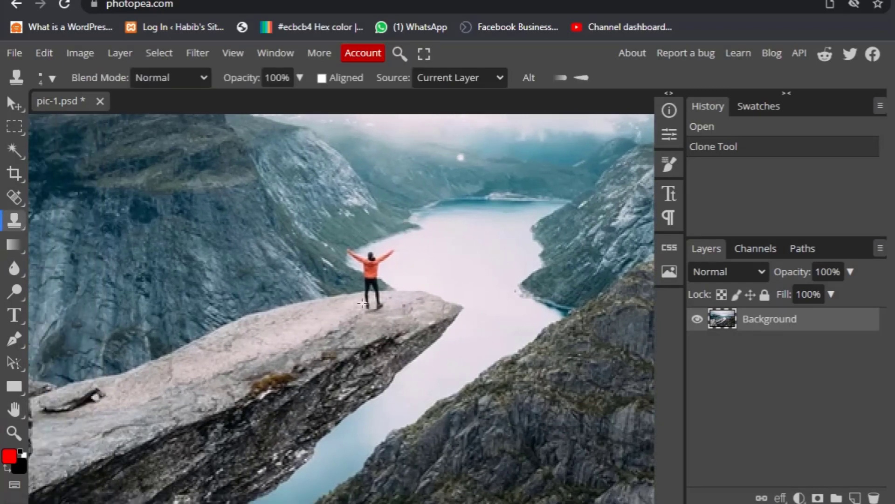
{"action": "scroll", "coordinate": [362, 300], "scroll_direction": "up", "scroll_amount": 2}
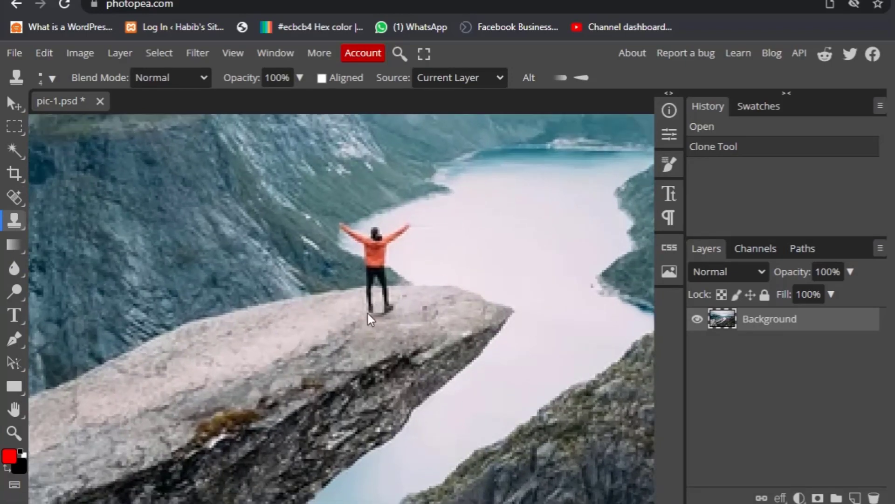
{"action": "scroll", "coordinate": [367, 312], "scroll_direction": "up", "scroll_amount": 2}
{"action": "scroll", "coordinate": [367, 312], "scroll_direction": "up", "scroll_amount": 1}
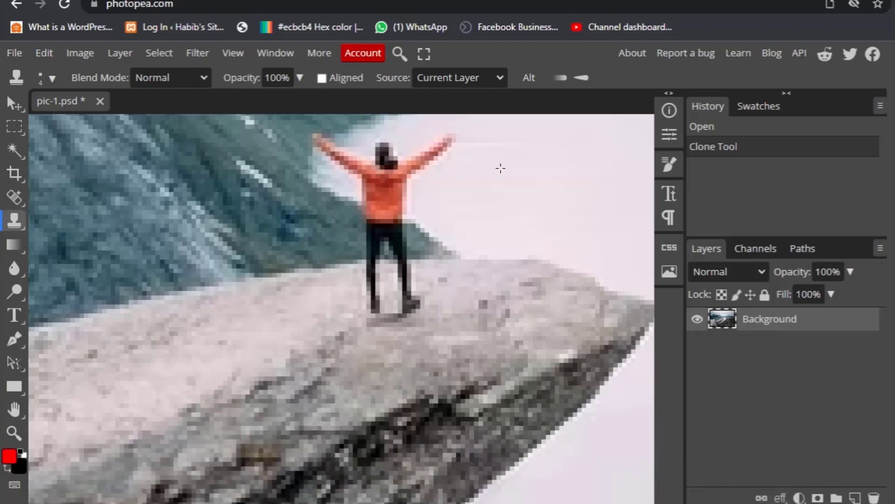
{"action": "mouse_move", "coordinate": [471, 156]}
{"action": "left_mouse_down"}
{"action": "mouse_move", "coordinate": [460, 250]}
{"action": "mouse_move", "coordinate": [460, 180]}
{"action": "mouse_move", "coordinate": [463, 205]}
{"action": "mouse_move", "coordinate": [476, 177]}
{"action": "left_mouse_up"}
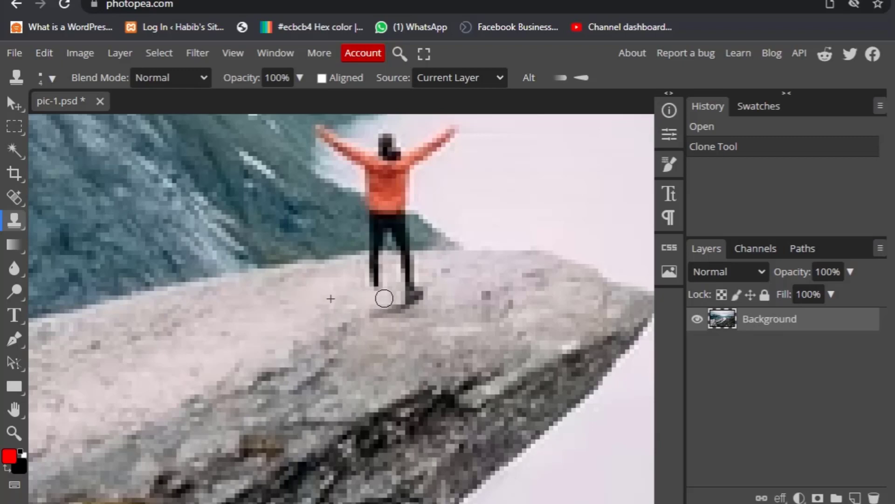
{"action": "mouse_move", "coordinate": [365, 295]}
{"action": "left_mouse_down"}
{"action": "mouse_move", "coordinate": [377, 295]}
{"action": "mouse_move", "coordinate": [364, 281]}
{"action": "mouse_move", "coordinate": [379, 279]}
{"action": "left_mouse_up"}
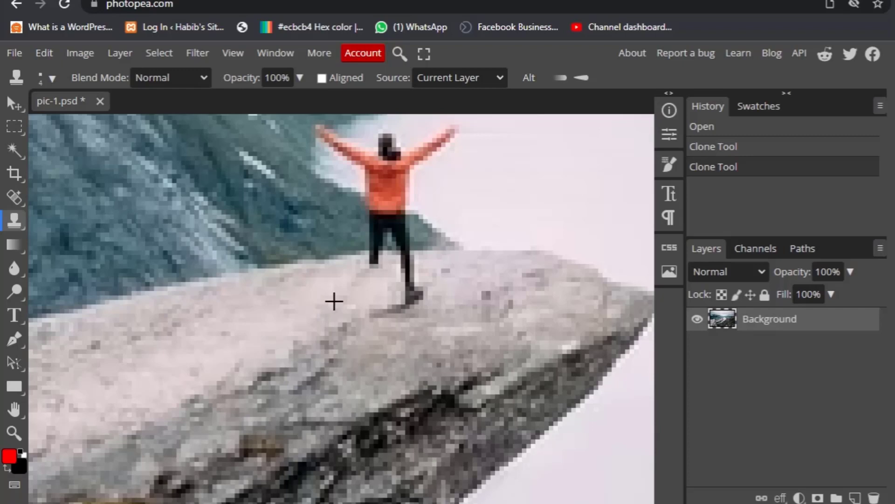
{"action": "mouse_move", "coordinate": [385, 308]}
{"action": "left_mouse_down"}
{"action": "mouse_move", "coordinate": [420, 300]}
{"action": "mouse_move", "coordinate": [404, 295]}
{"action": "mouse_move", "coordinate": [416, 288]}
{"action": "left_mouse_up"}
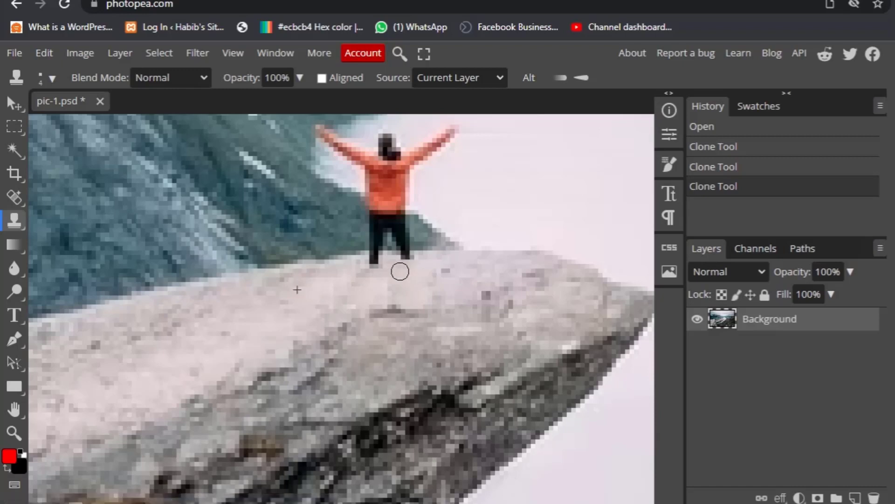
Step: Clean up the leg remnants along the ledge's upper edge by cloning adjacent rock over them
{"action": "mouse_move", "coordinate": [400, 271]}
{"action": "left_mouse_down"}
{"action": "mouse_move", "coordinate": [371, 265]}
{"action": "mouse_move", "coordinate": [388, 270]}
{"action": "left_mouse_up"}
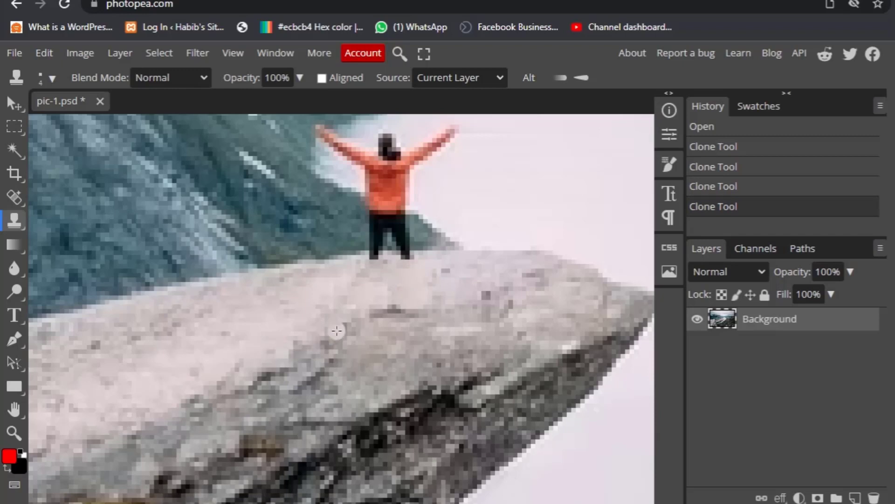
{"action": "left_click_drag", "start_coordinate": [364, 270], "coordinate": [322, 313]}
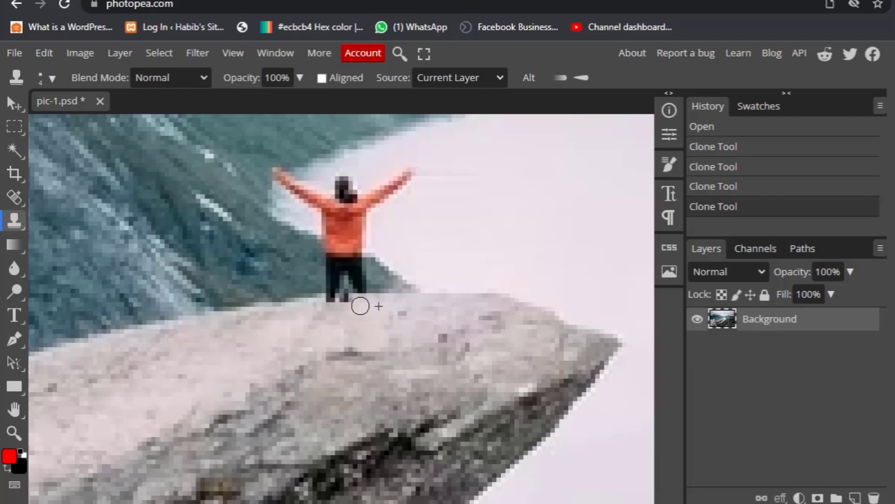
{"action": "left_click_drag", "start_coordinate": [360, 303], "coordinate": [322, 302]}
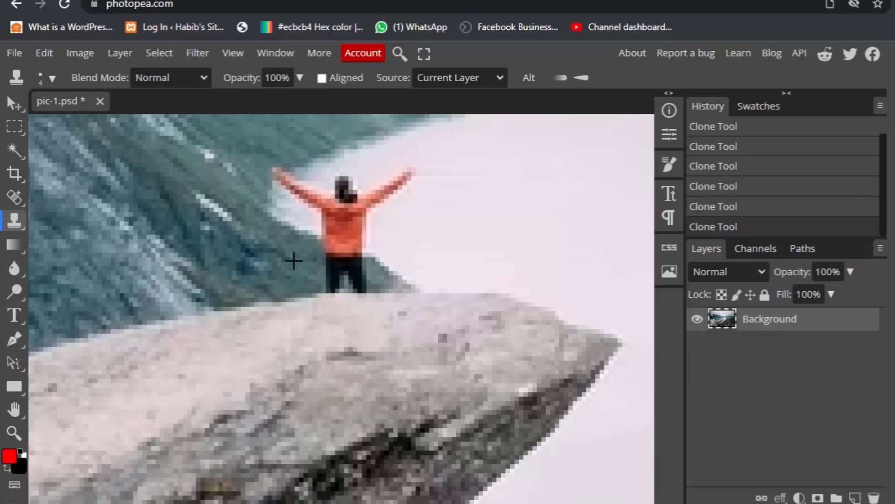
Step: Sample the dark mountain slope beside the person and clone it over the upper legs
{"action": "left_click", "coordinate": [295, 261], "text": "alt"}
{"action": "mouse_move", "coordinate": [341, 270]}
{"action": "left_mouse_down"}
{"action": "mouse_move", "coordinate": [319, 270]}
{"action": "mouse_move", "coordinate": [354, 270]}
{"action": "mouse_move", "coordinate": [329, 275]}
{"action": "left_mouse_up"}
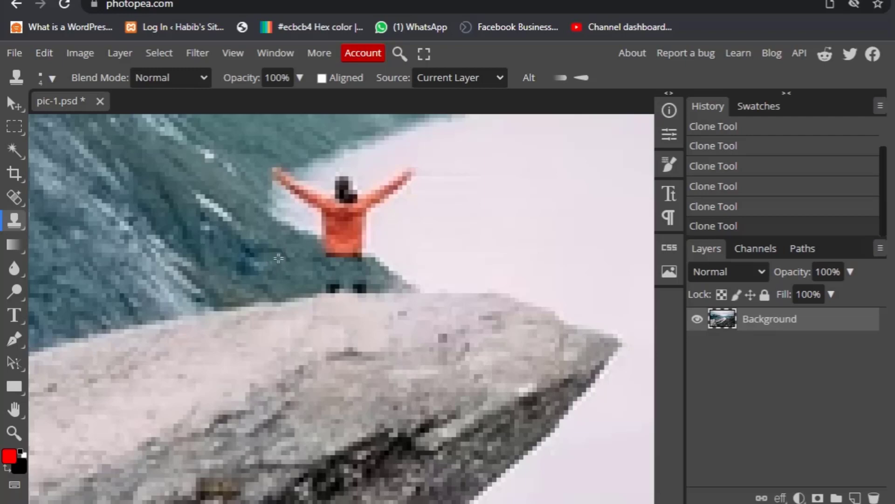
{"action": "left_click", "coordinate": [278, 258], "text": "alt"}
{"action": "mouse_move", "coordinate": [336, 276]}
{"action": "left_mouse_down"}
{"action": "mouse_move", "coordinate": [320, 278]}
{"action": "mouse_move", "coordinate": [363, 279]}
{"action": "mouse_move", "coordinate": [329, 285]}
{"action": "mouse_move", "coordinate": [378, 276]}
{"action": "left_mouse_up"}
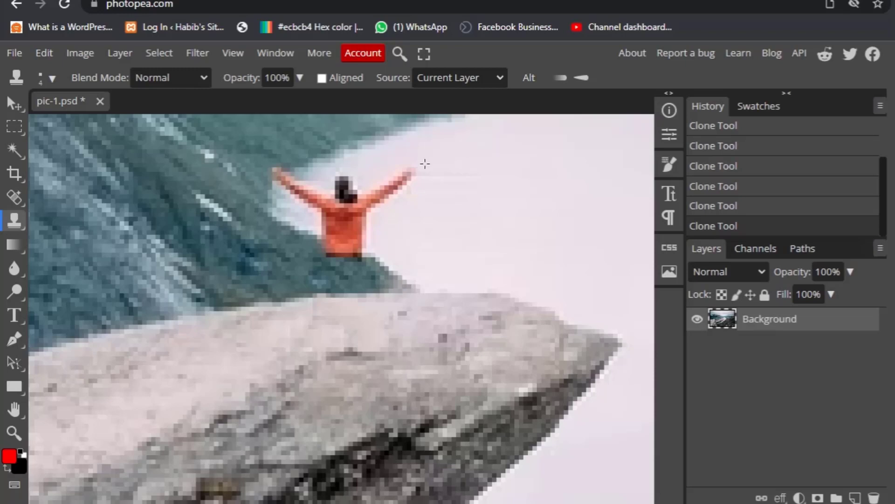
Step: Sample the pale lake water and clone it over the person's arms, head and torso
{"action": "mouse_move", "coordinate": [411, 171]}
{"action": "left_mouse_down"}
{"action": "mouse_move", "coordinate": [393, 181]}
{"action": "mouse_move", "coordinate": [410, 189]}
{"action": "mouse_move", "coordinate": [387, 189]}
{"action": "mouse_move", "coordinate": [396, 207]}
{"action": "mouse_move", "coordinate": [378, 192]}
{"action": "mouse_move", "coordinate": [359, 196]}
{"action": "mouse_move", "coordinate": [388, 202]}
{"action": "mouse_move", "coordinate": [362, 209]}
{"action": "mouse_move", "coordinate": [340, 184]}
{"action": "mouse_move", "coordinate": [348, 185]}
{"action": "mouse_move", "coordinate": [341, 206]}
{"action": "mouse_move", "coordinate": [360, 205]}
{"action": "mouse_move", "coordinate": [343, 194]}
{"action": "mouse_move", "coordinate": [318, 204]}
{"action": "mouse_move", "coordinate": [334, 208]}
{"action": "mouse_move", "coordinate": [317, 215]}
{"action": "mouse_move", "coordinate": [385, 219]}
{"action": "mouse_move", "coordinate": [325, 229]}
{"action": "mouse_move", "coordinate": [366, 235]}
{"action": "mouse_move", "coordinate": [330, 240]}
{"action": "mouse_move", "coordinate": [348, 248]}
{"action": "mouse_move", "coordinate": [339, 249]}
{"action": "mouse_move", "coordinate": [372, 247]}
{"action": "mouse_move", "coordinate": [327, 244]}
{"action": "mouse_move", "coordinate": [314, 199]}
{"action": "mouse_move", "coordinate": [282, 177]}
{"action": "mouse_move", "coordinate": [334, 173]}
{"action": "mouse_move", "coordinate": [300, 178]}
{"action": "mouse_move", "coordinate": [324, 168]}
{"action": "mouse_move", "coordinate": [345, 186]}
{"action": "left_mouse_up"}
{"action": "left_click", "coordinate": [441, 154], "text": "alt"}
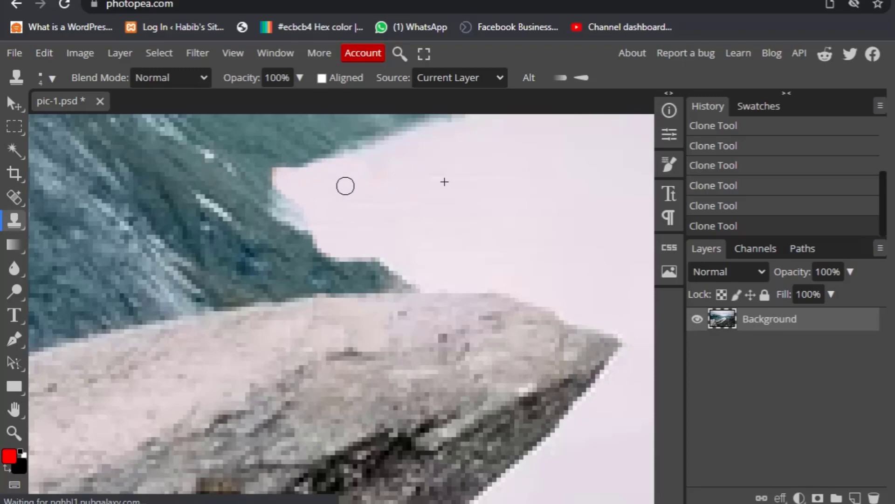
{"action": "scroll", "coordinate": [451, 240], "scroll_direction": "down", "scroll_amount": 5}
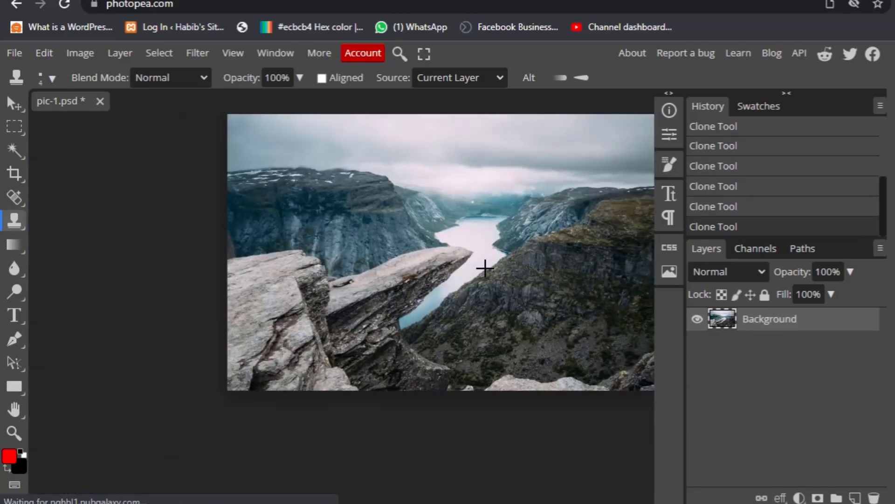
{"action": "scroll", "coordinate": [464, 256], "scroll_direction": "up", "scroll_amount": 4}
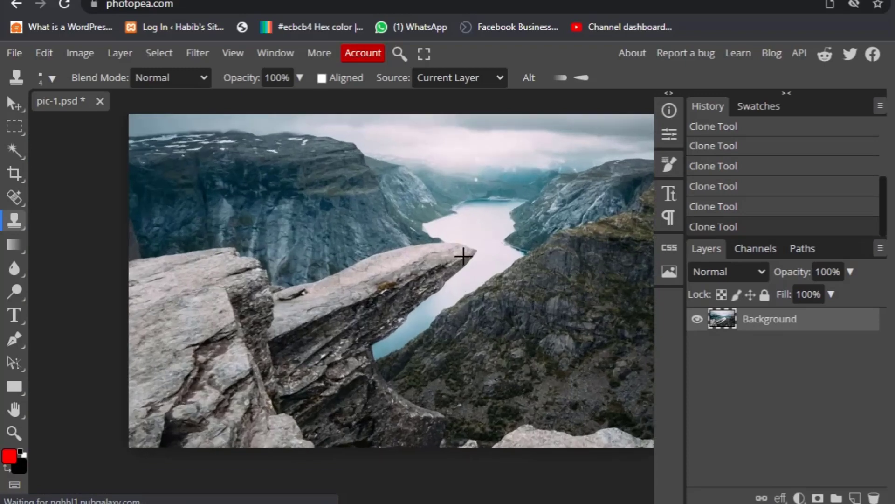
{"action": "scroll", "coordinate": [464, 256], "scroll_direction": "down", "scroll_amount": 4}
{"action": "left_click_drag", "start_coordinate": [503, 247], "coordinate": [421, 253]}
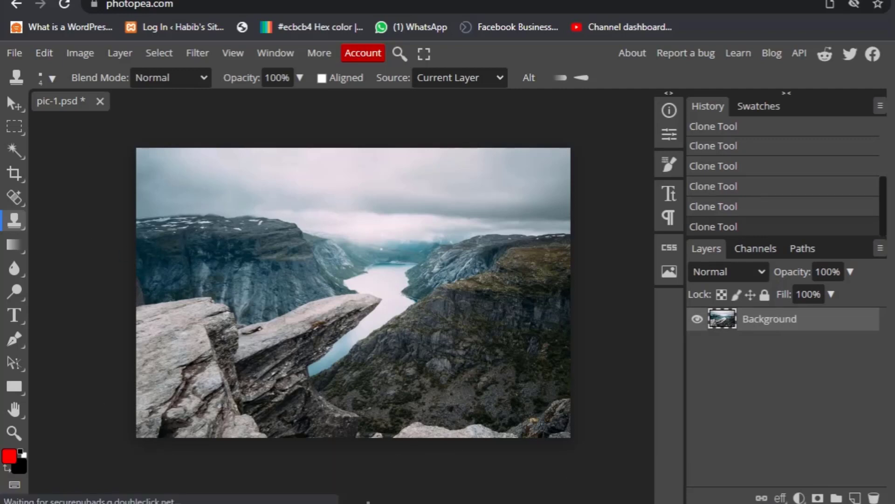
{"action": "left_click", "coordinate": [368, 502]}
{"action": "left_click", "coordinate": [244, 159]}
{"action": "left_click_drag", "start_coordinate": [256, 158], "coordinate": [365, 130]}
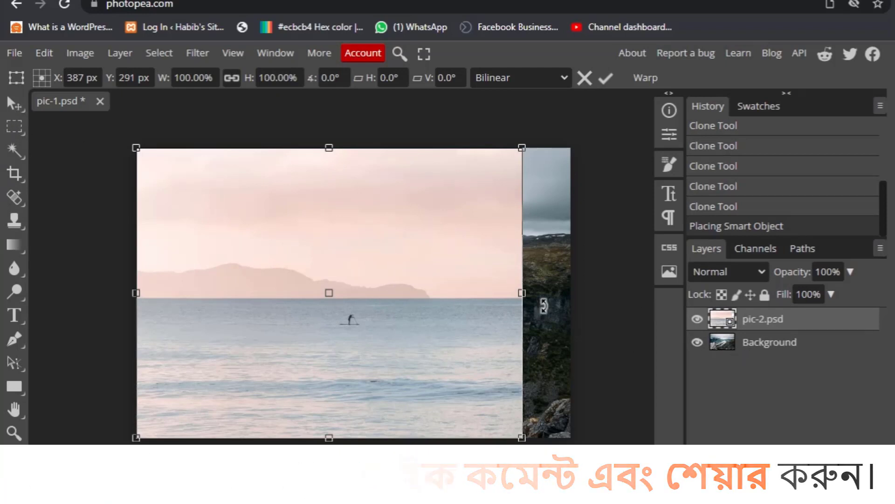
{"action": "key", "text": "Return"}
{"action": "key", "text": "Delete"}
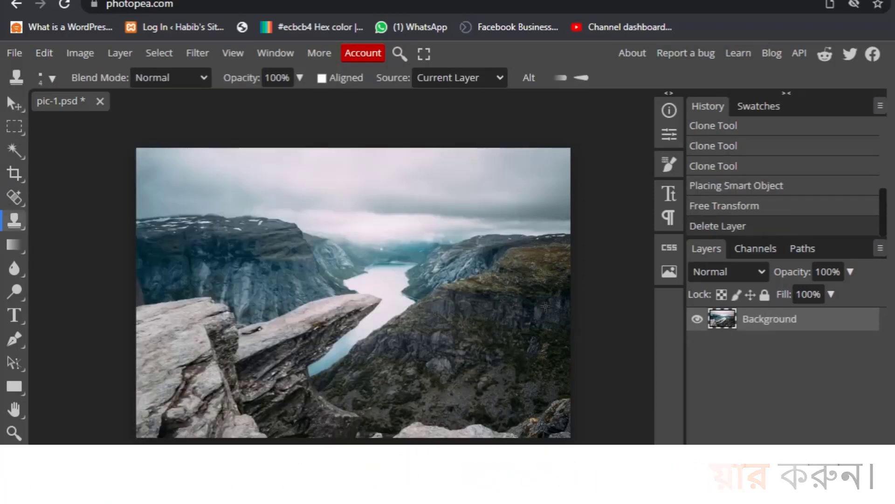
Step: Close pic-1.psd without saving it and open pic-2.avif from the Class-6 folder
{"action": "left_click", "coordinate": [100, 101]}
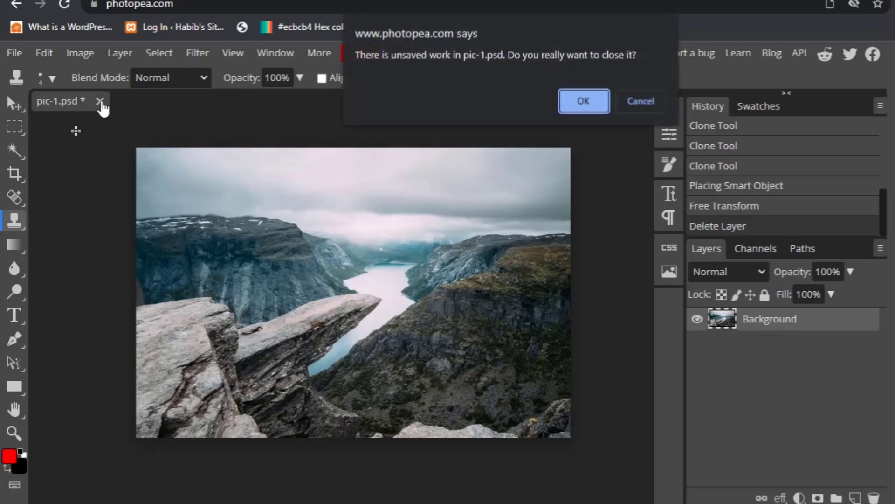
{"action": "left_click", "coordinate": [589, 101]}
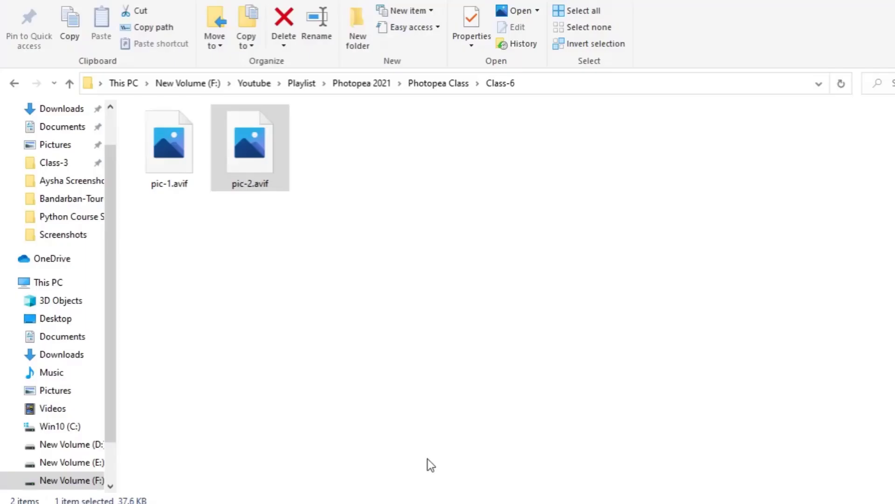
{"action": "left_click_drag", "start_coordinate": [270, 178], "coordinate": [456, 321]}
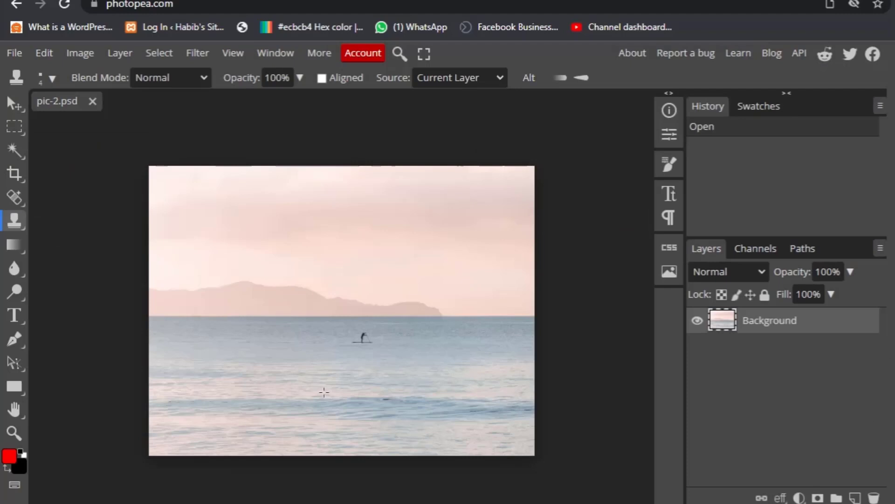
Step: Sample the paddleboarder's head and clone the whole figure and board onto the open water to the right of the original
{"action": "scroll", "coordinate": [375, 344], "scroll_direction": "up", "scroll_amount": 5}
{"action": "scroll", "coordinate": [375, 344], "scroll_direction": "up", "scroll_amount": 1}
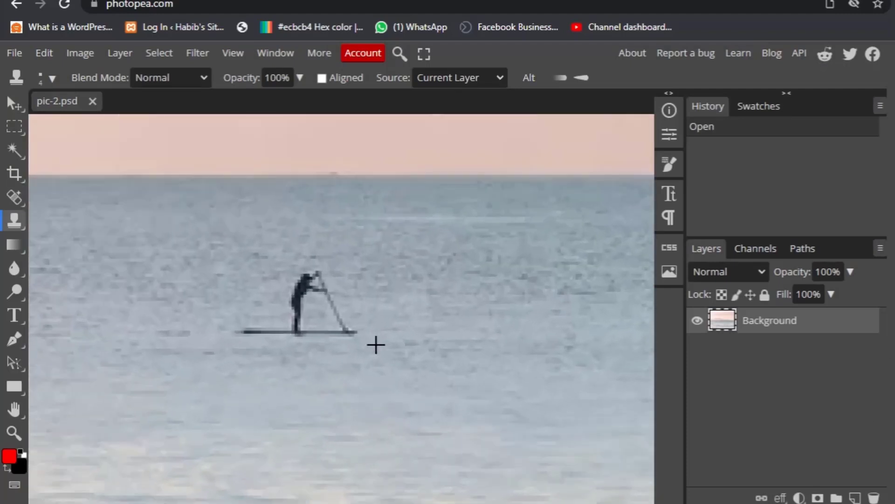
{"action": "scroll", "coordinate": [371, 320], "scroll_direction": "down", "scroll_amount": 5}
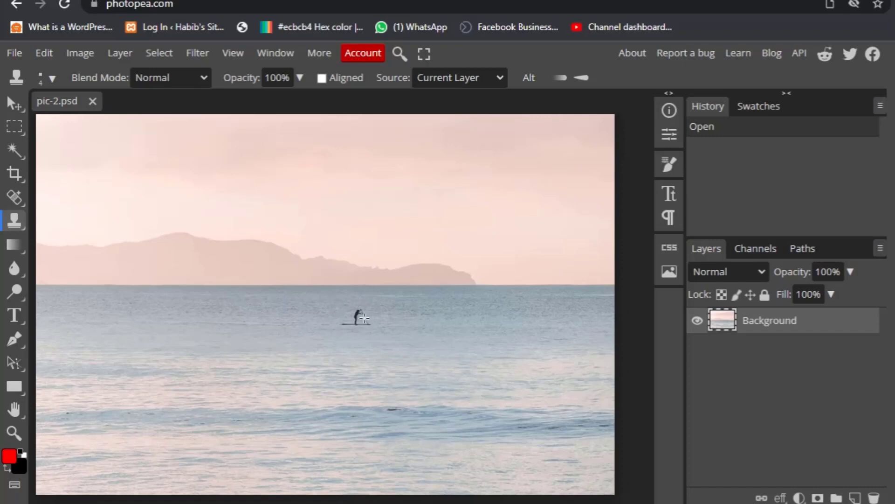
{"action": "scroll", "coordinate": [363, 318], "scroll_direction": "up", "scroll_amount": 5}
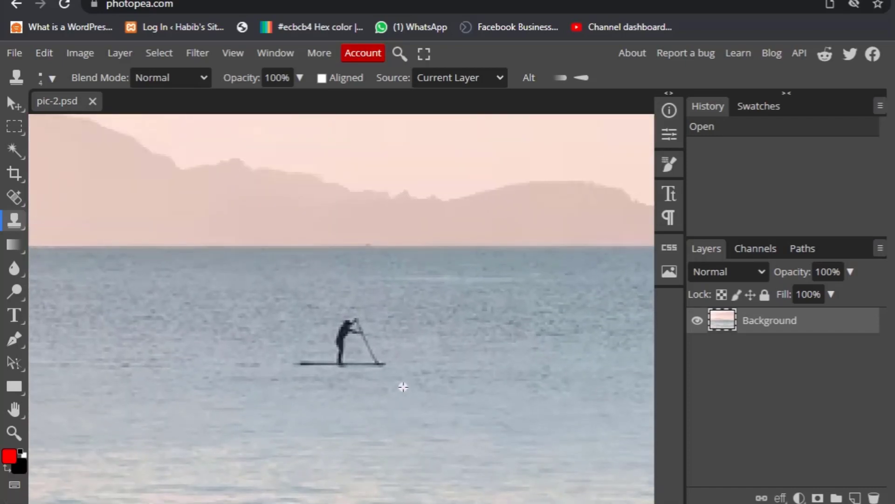
{"action": "scroll", "coordinate": [402, 386], "scroll_direction": "up", "scroll_amount": 2}
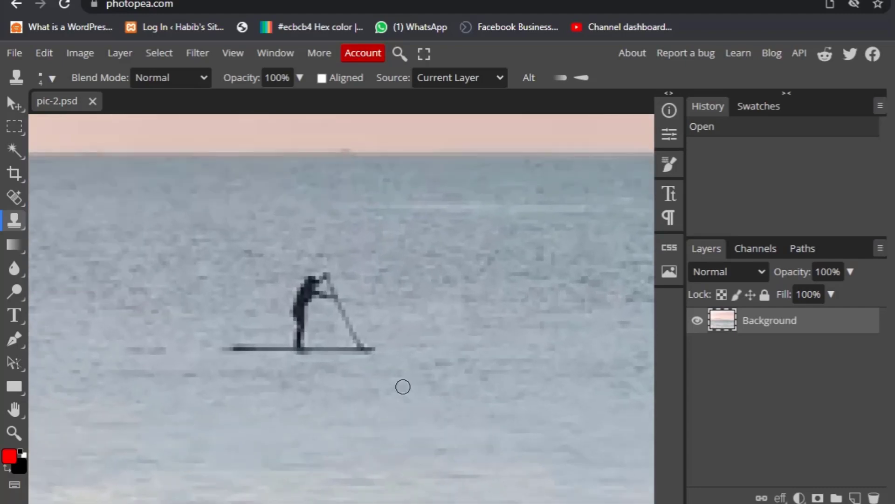
{"action": "left_click_drag", "start_coordinate": [410, 324], "coordinate": [408, 364]}
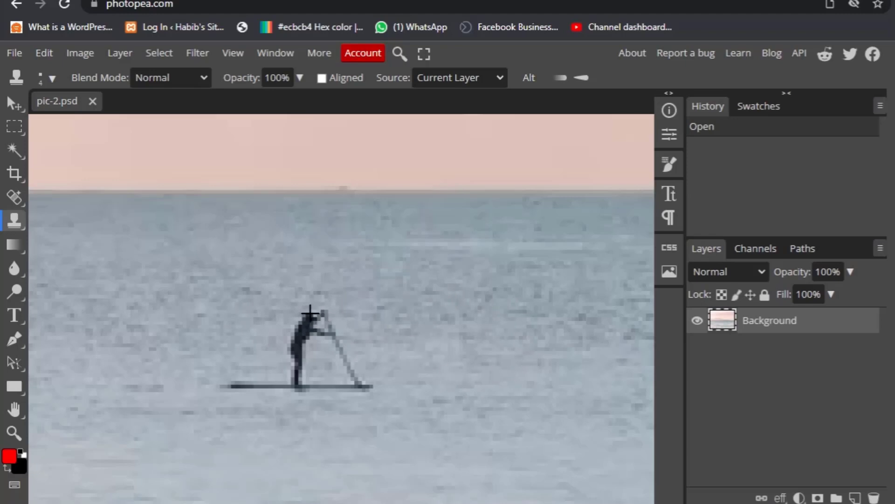
{"action": "scroll", "coordinate": [310, 313], "scroll_direction": "up", "scroll_amount": 2}
{"action": "scroll", "coordinate": [311, 313], "scroll_direction": "down", "scroll_amount": 2}
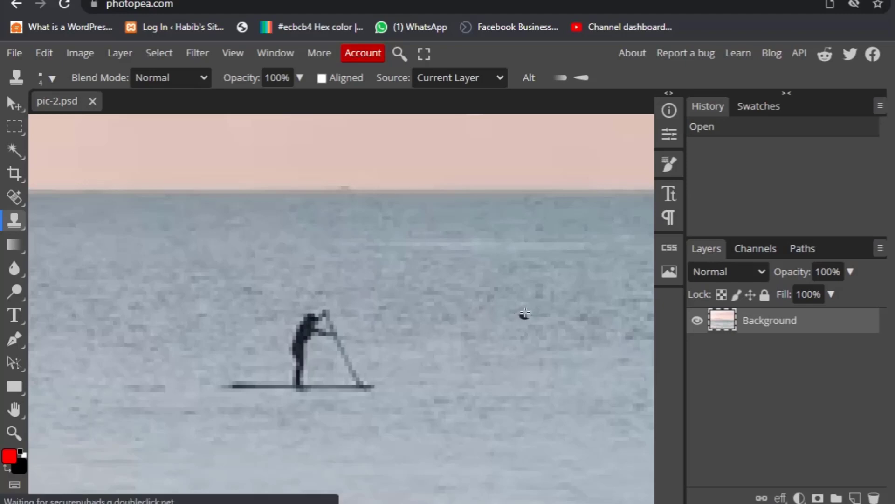
{"action": "mouse_move", "coordinate": [526, 313]}
{"action": "left_mouse_down"}
{"action": "mouse_move", "coordinate": [517, 339]}
{"action": "mouse_move", "coordinate": [505, 336]}
{"action": "mouse_move", "coordinate": [534, 343]}
{"action": "mouse_move", "coordinate": [523, 353]}
{"action": "mouse_move", "coordinate": [514, 347]}
{"action": "mouse_move", "coordinate": [538, 348]}
{"action": "mouse_move", "coordinate": [516, 363]}
{"action": "mouse_move", "coordinate": [513, 352]}
{"action": "mouse_move", "coordinate": [522, 359]}
{"action": "mouse_move", "coordinate": [514, 375]}
{"action": "mouse_move", "coordinate": [524, 374]}
{"action": "mouse_move", "coordinate": [494, 381]}
{"action": "mouse_move", "coordinate": [552, 390]}
{"action": "mouse_move", "coordinate": [413, 391]}
{"action": "mouse_move", "coordinate": [597, 385]}
{"action": "left_mouse_up"}
{"action": "scroll", "coordinate": [463, 379], "scroll_direction": "down", "scroll_amount": 4}
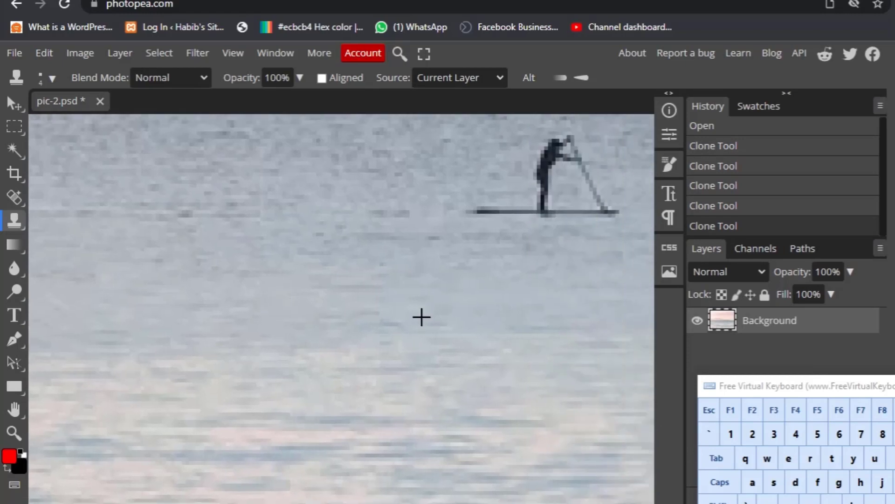
{"action": "scroll", "coordinate": [421, 316], "scroll_direction": "down", "scroll_amount": 5}
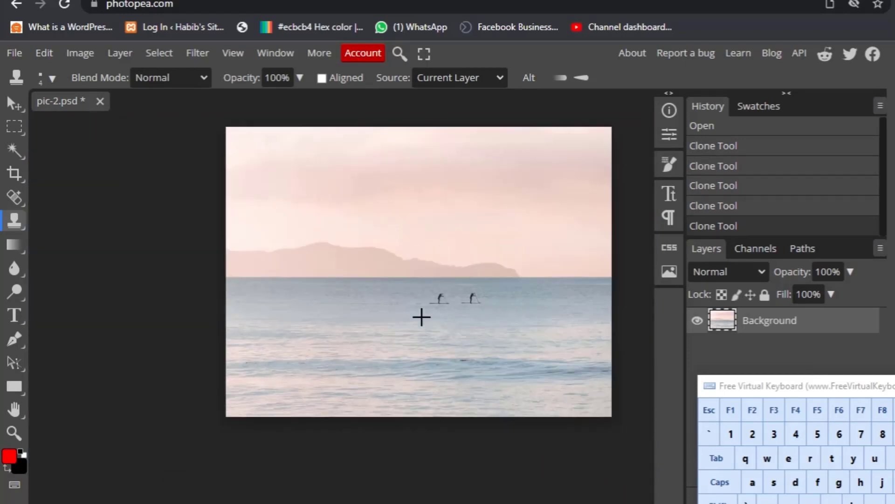
{"action": "scroll", "coordinate": [426, 320], "scroll_direction": "up", "scroll_amount": 3}
{"action": "scroll", "coordinate": [463, 324], "scroll_direction": "down", "scroll_amount": 3}
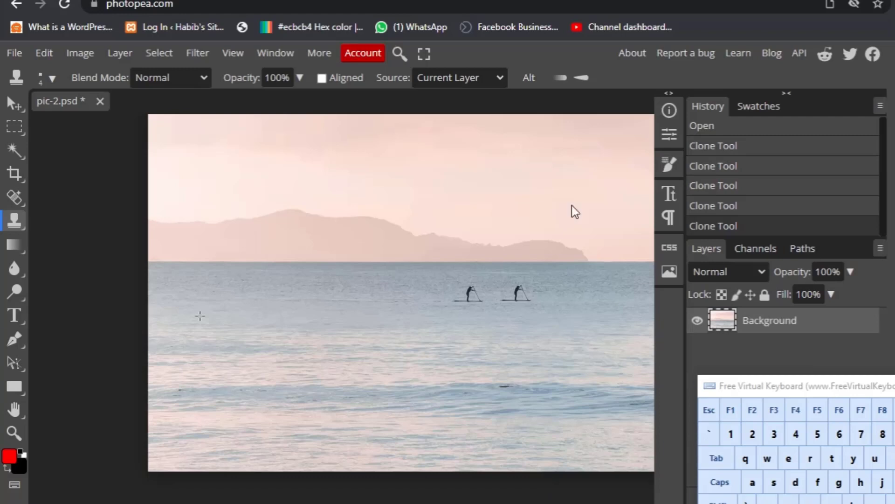
Step: Set the Clone tool's brush size to 37 px, keeping hardness and opacity at 100%
{"action": "right_click", "coordinate": [342, 270]}
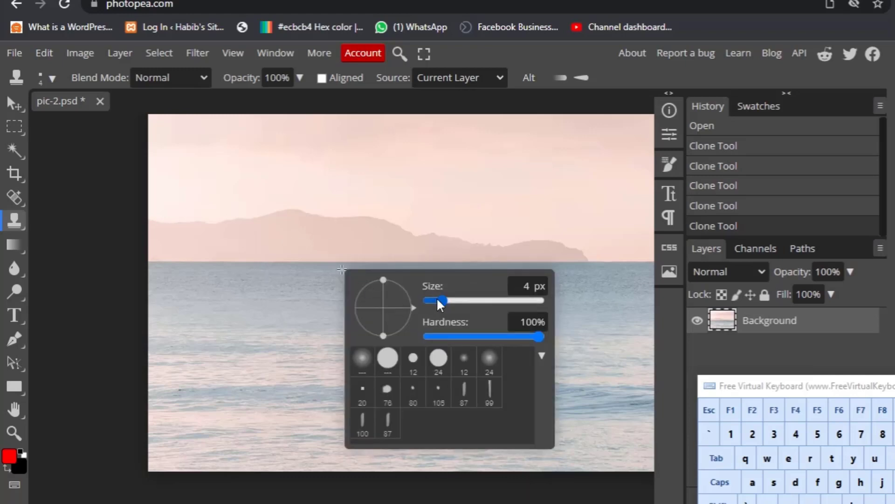
{"action": "mouse_move", "coordinate": [444, 302]}
{"action": "left_mouse_down"}
{"action": "mouse_move", "coordinate": [472, 297]}
{"action": "mouse_move", "coordinate": [452, 298]}
{"action": "mouse_move", "coordinate": [461, 301]}
{"action": "left_mouse_up"}
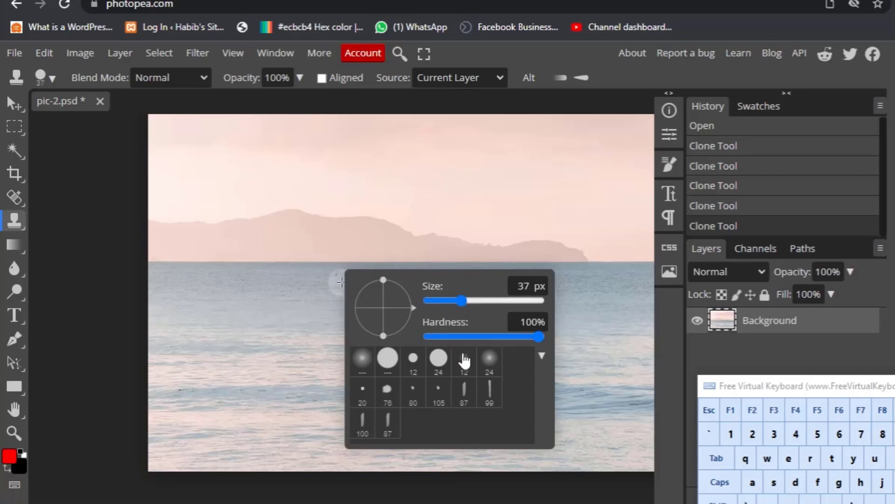
{"action": "mouse_move", "coordinate": [539, 336]}
{"action": "left_mouse_down"}
{"action": "mouse_move", "coordinate": [497, 334]}
{"action": "mouse_move", "coordinate": [547, 335]}
{"action": "left_mouse_up"}
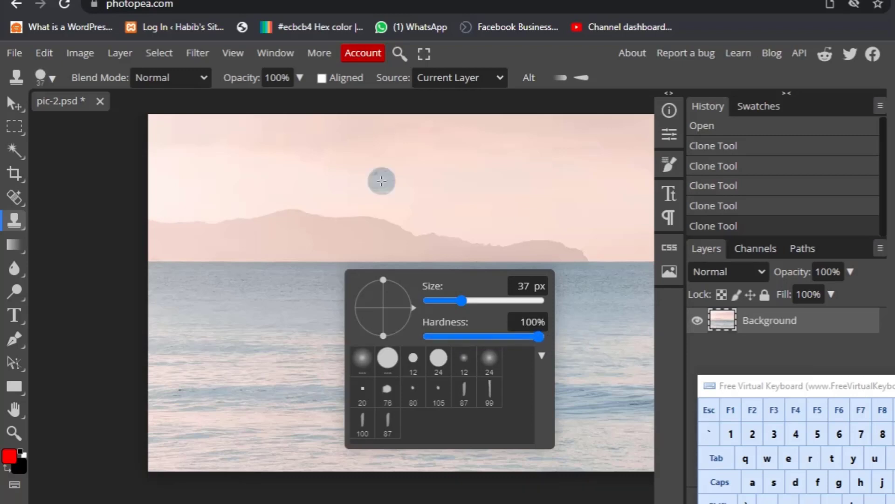
{"action": "left_click", "coordinate": [299, 77]}
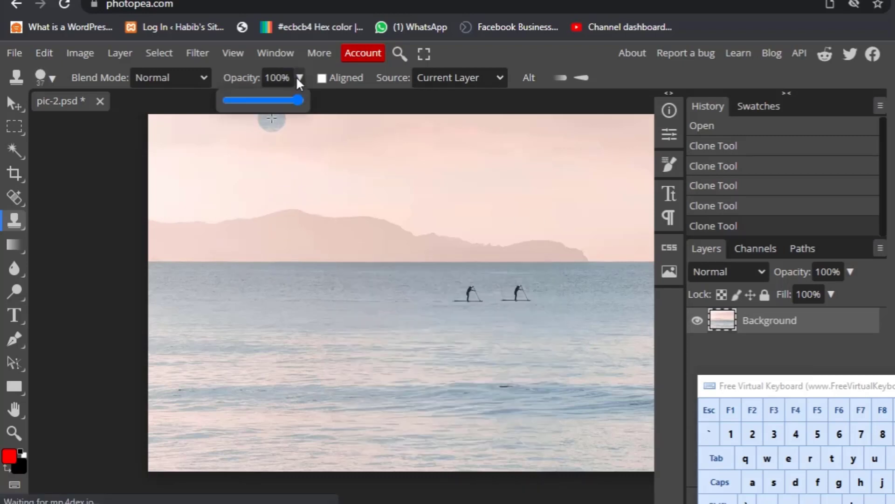
{"action": "mouse_move", "coordinate": [290, 97]}
{"action": "left_mouse_down"}
{"action": "mouse_move", "coordinate": [271, 101]}
{"action": "mouse_move", "coordinate": [304, 100]}
{"action": "left_mouse_up"}
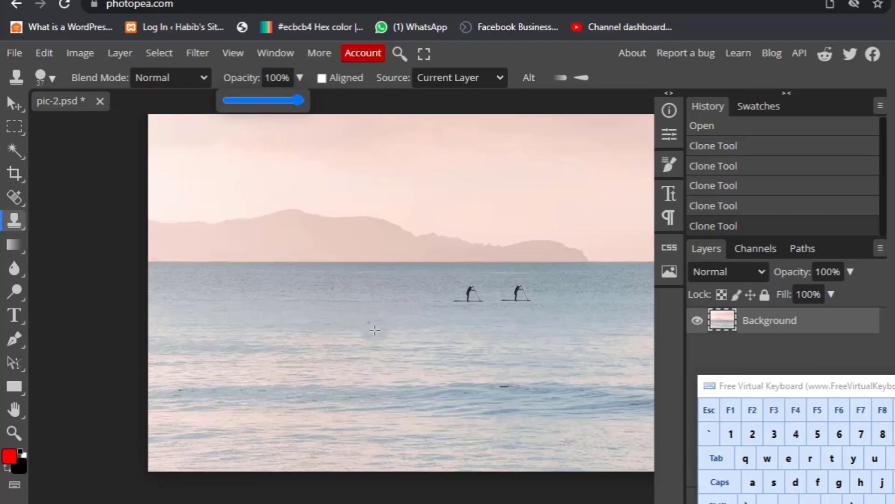